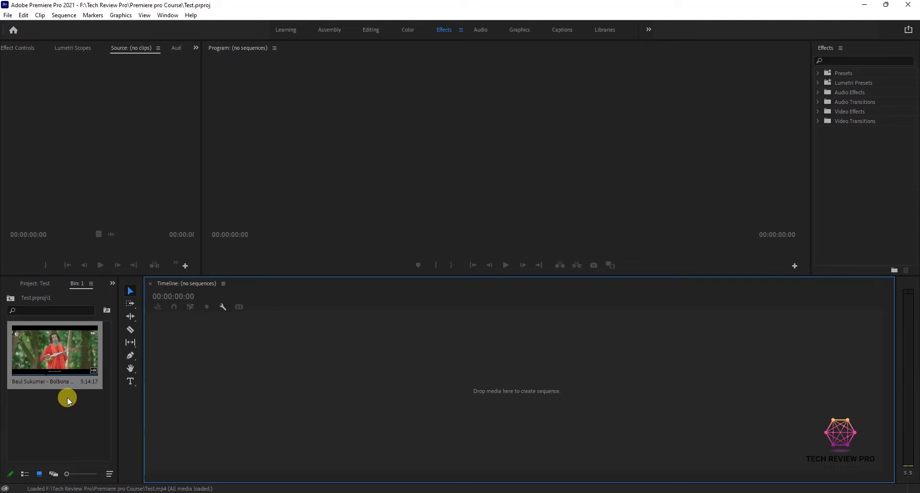
- Open the bin's video clip in the Source monitor and widen that monitor
left_click(68, 344)
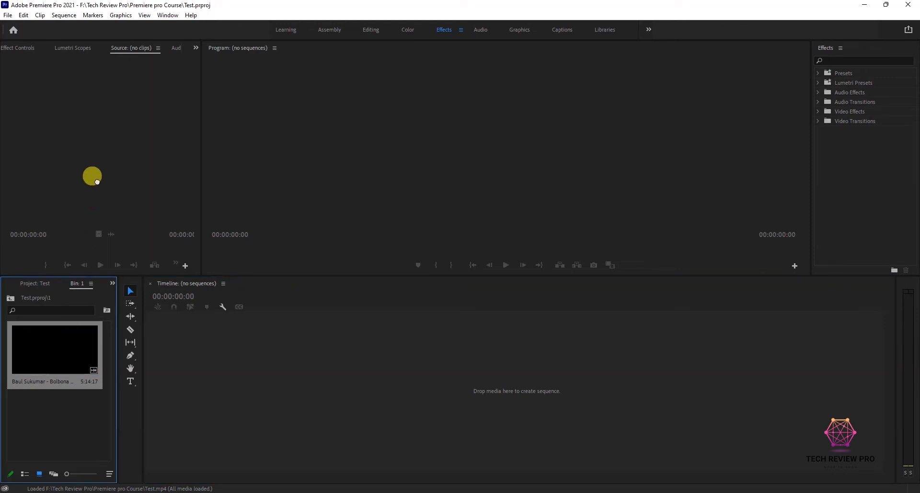
double_click(63, 349)
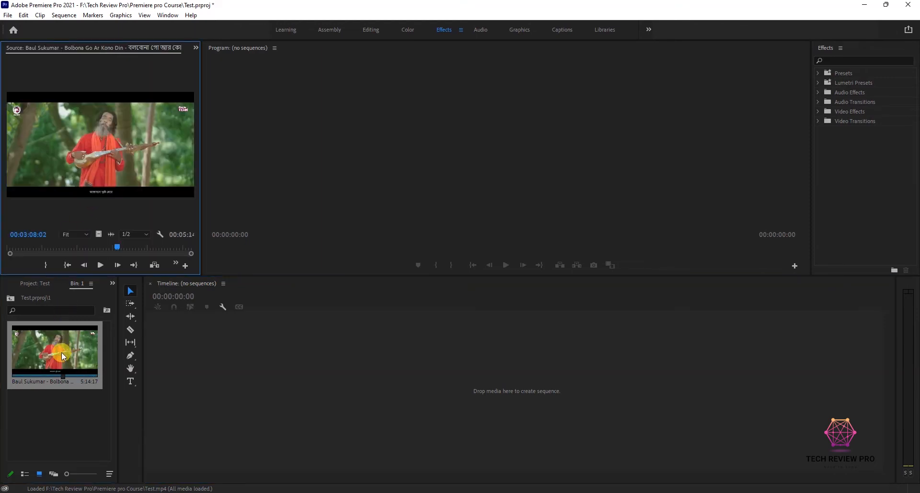
left_click_drag(200, 194, 261, 196)
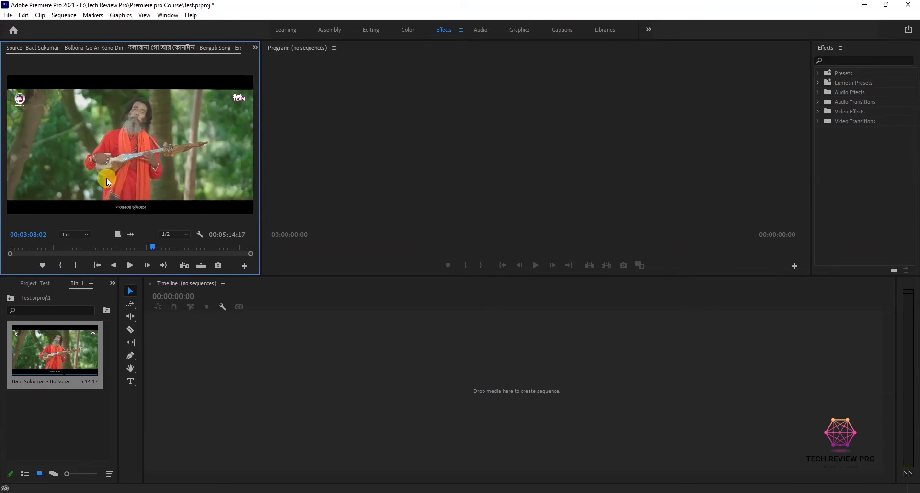
- Play a few seconds of the source clip, then scrub back to about 00:00:27:05
left_click(129, 269)
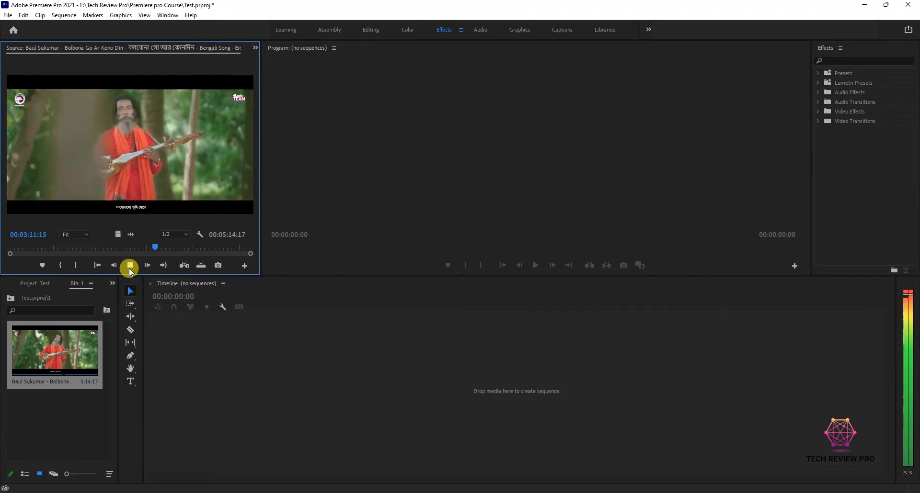
left_click(129, 267)
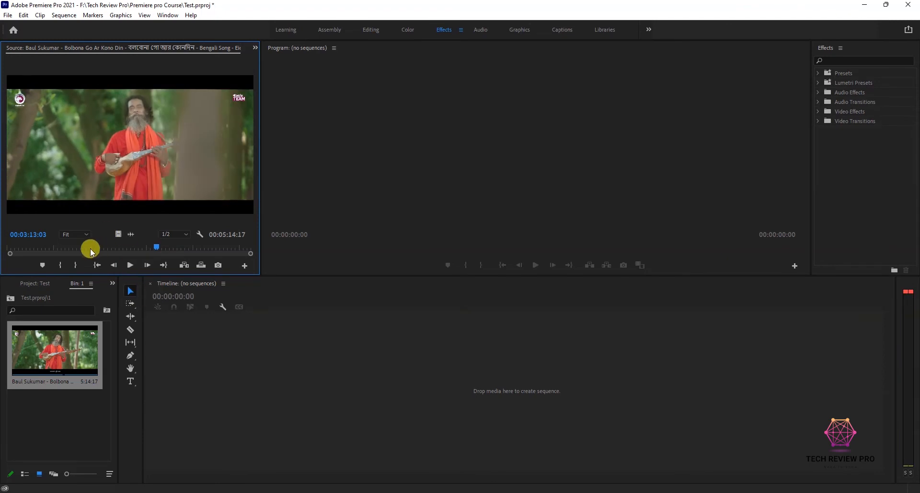
mouse_move(21, 250)
left_mouse_down()
mouse_move(12, 248)
mouse_move(27, 248)
left_mouse_up()
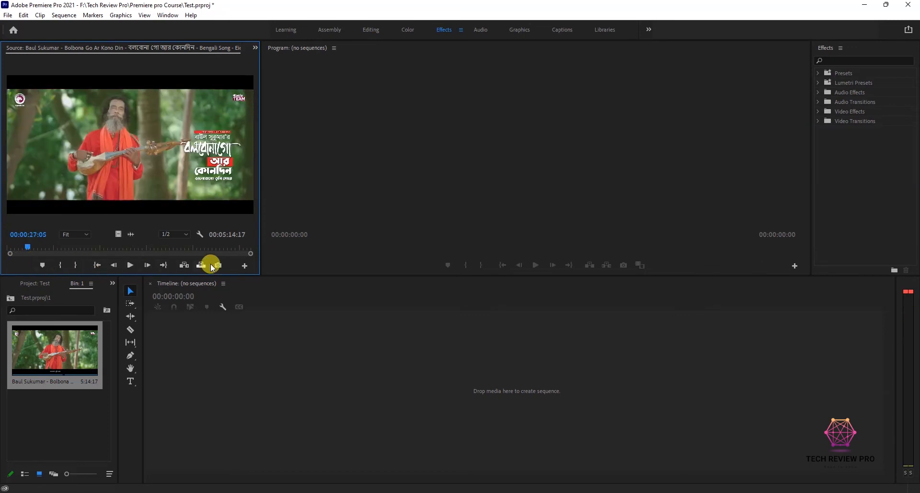
- Add a marker to the source clip at 00:00:06:18 and move it to the clip's start
key("Home")
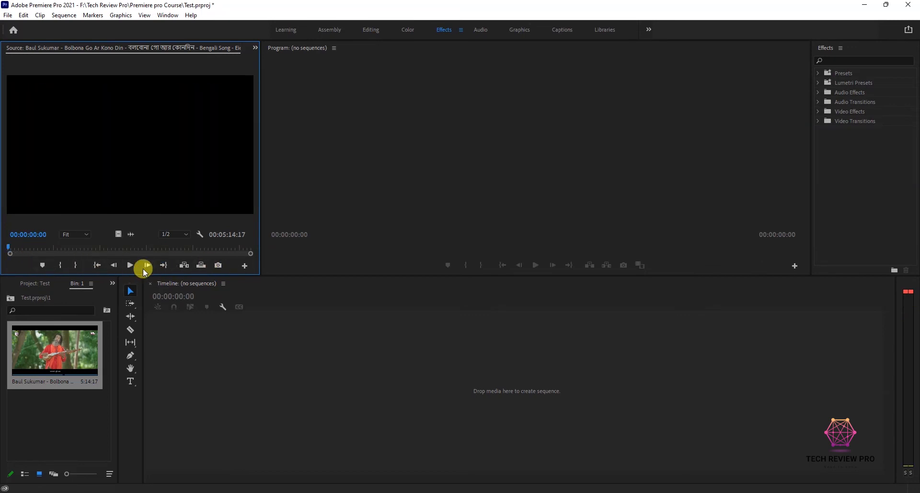
left_click(131, 267)
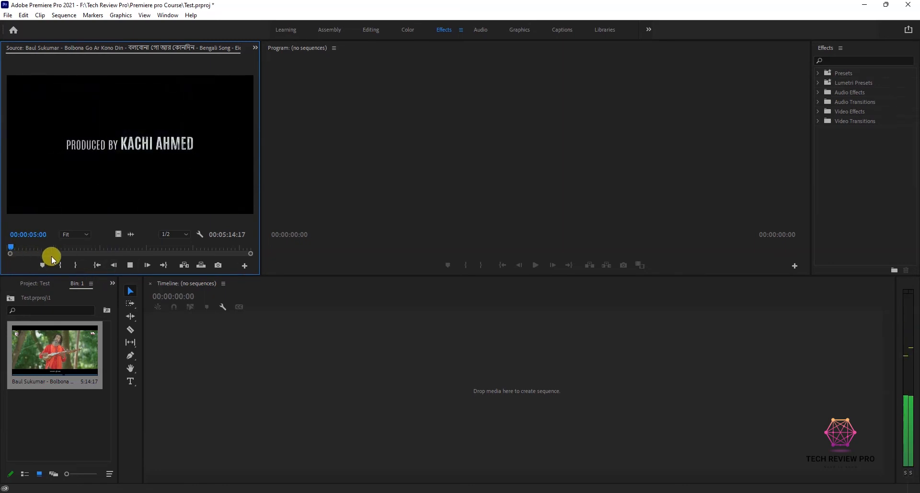
left_click(131, 266)
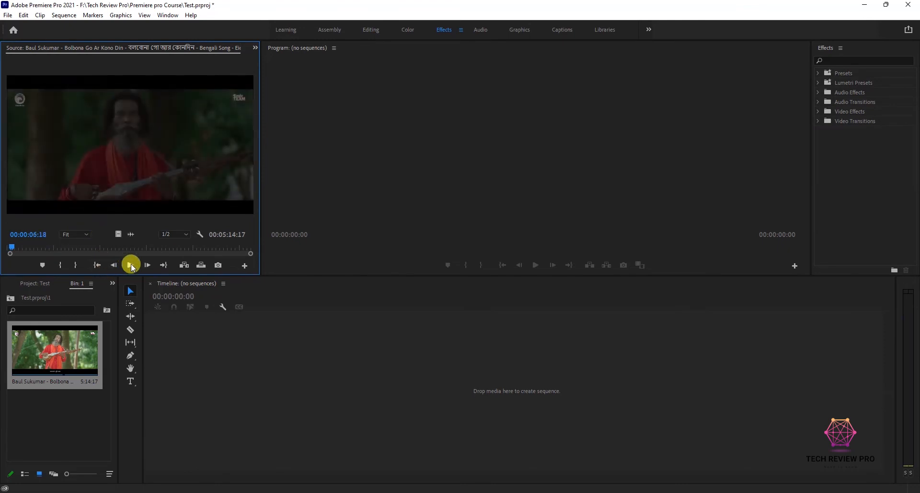
left_click(42, 266)
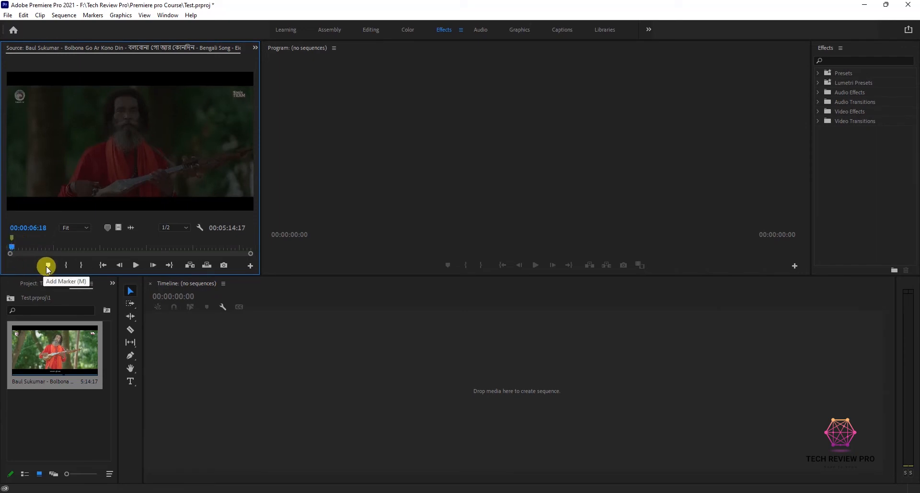
left_click(48, 266)
left_click(556, 102)
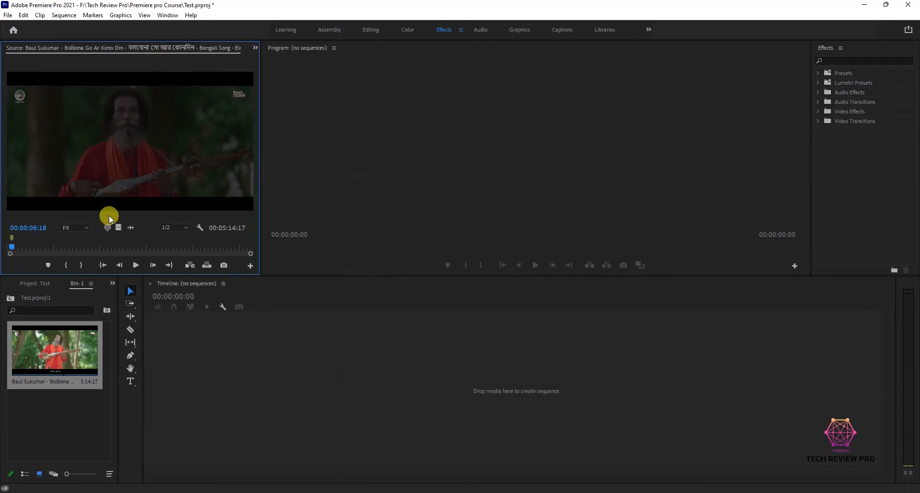
mouse_move(10, 238)
left_mouse_down()
mouse_move(23, 235)
mouse_move(7, 238)
left_mouse_up()
- Preview the source clip from near its beginning and again from 00:00:52:14
left_click(136, 266)
left_click(136, 266)
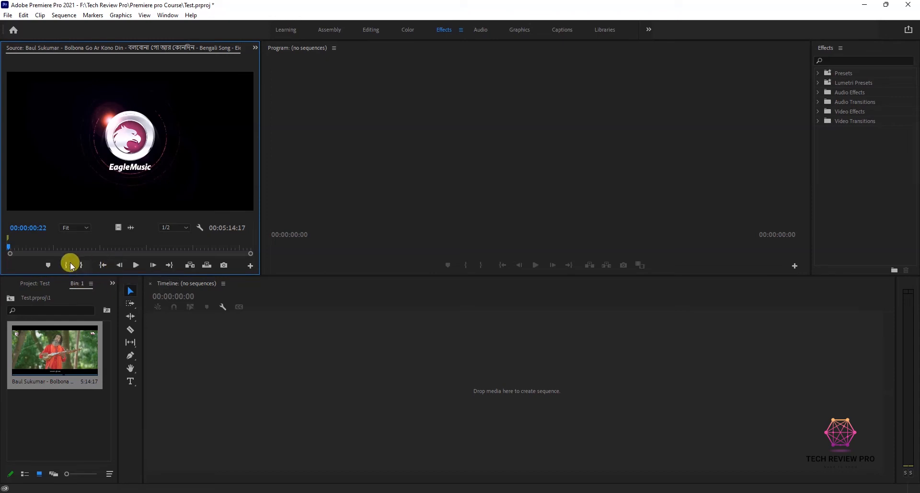
left_click(137, 265)
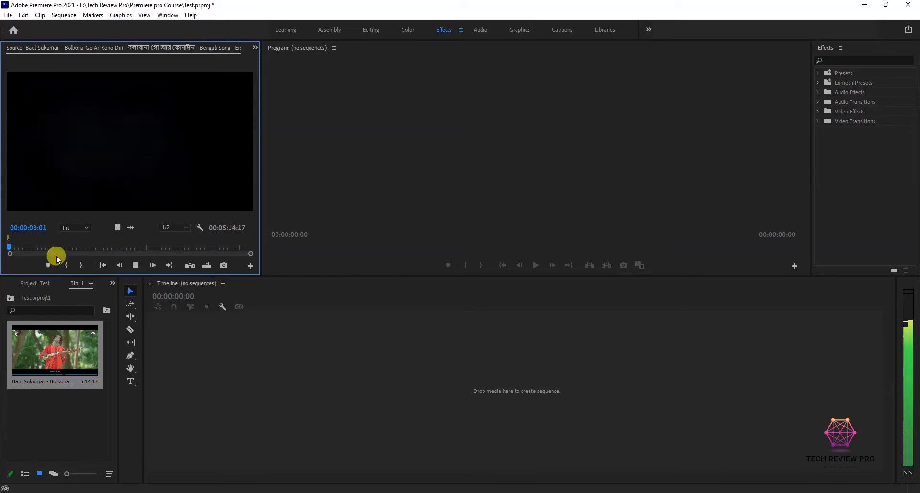
left_click_drag(9, 248, 48, 247)
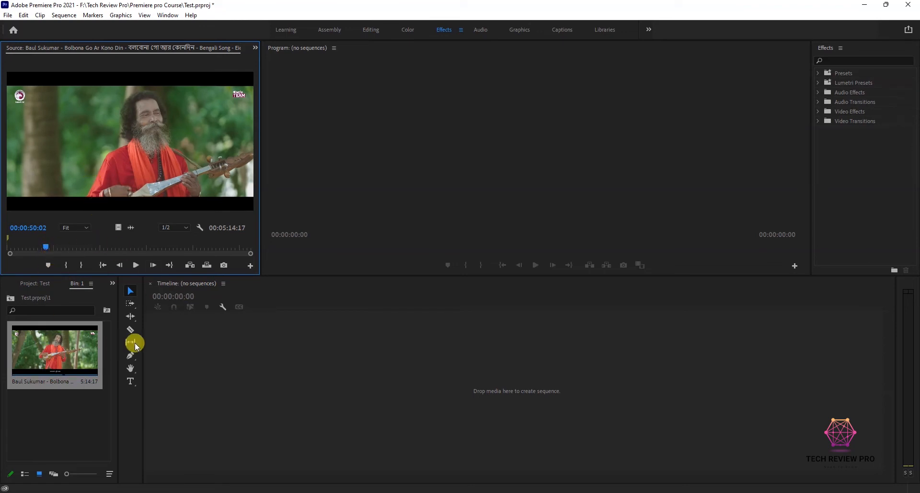
left_click(49, 246)
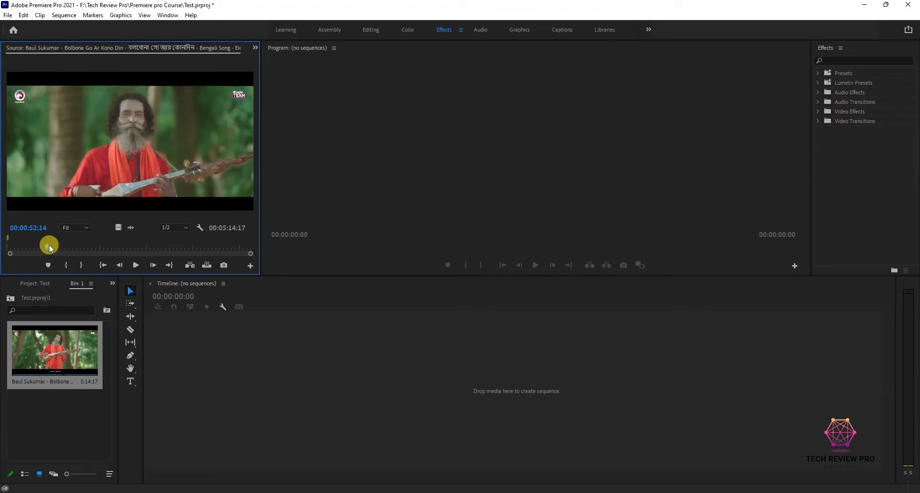
left_click(136, 264)
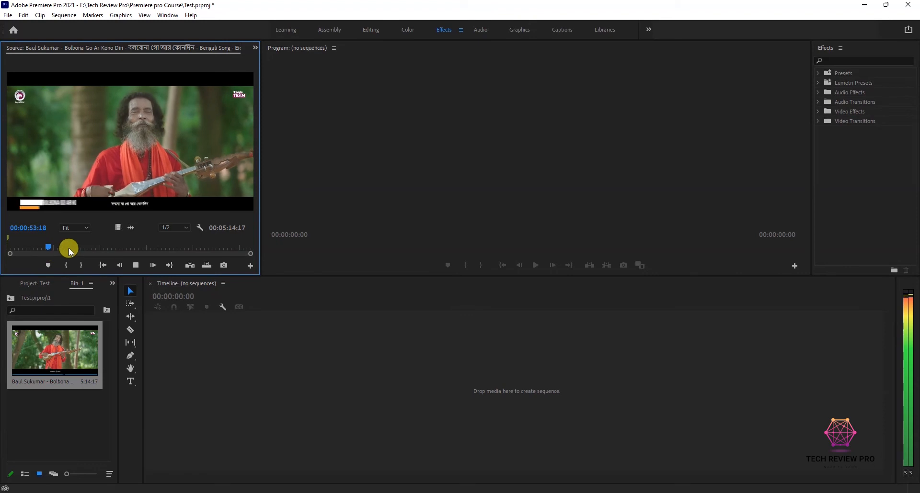
left_click(136, 265)
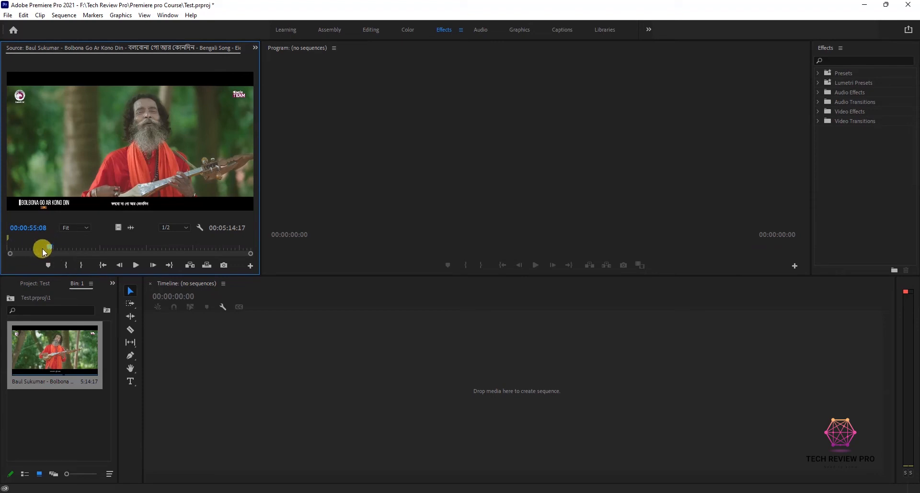
- Jump to the source clip's start, to its middle section near 00:01:45:18, and to its end
left_click(102, 266)
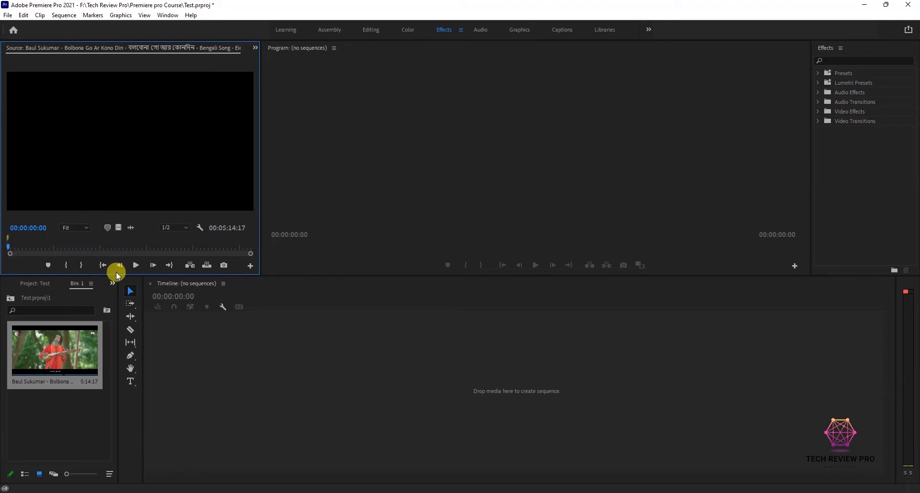
left_click(90, 247)
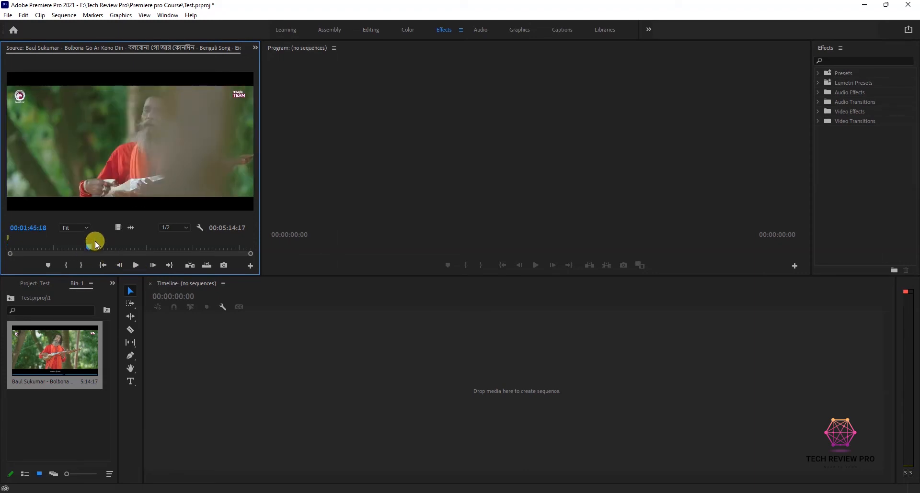
left_click(170, 266)
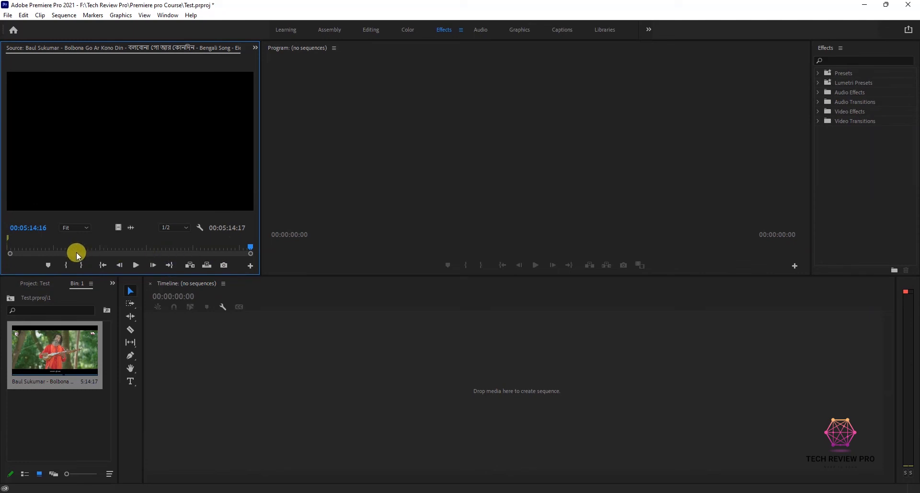
- Mark the source clip's In point at 00:00:47:00 and its Out point at 00:00:52:03
left_click_drag(162, 250, 46, 251)
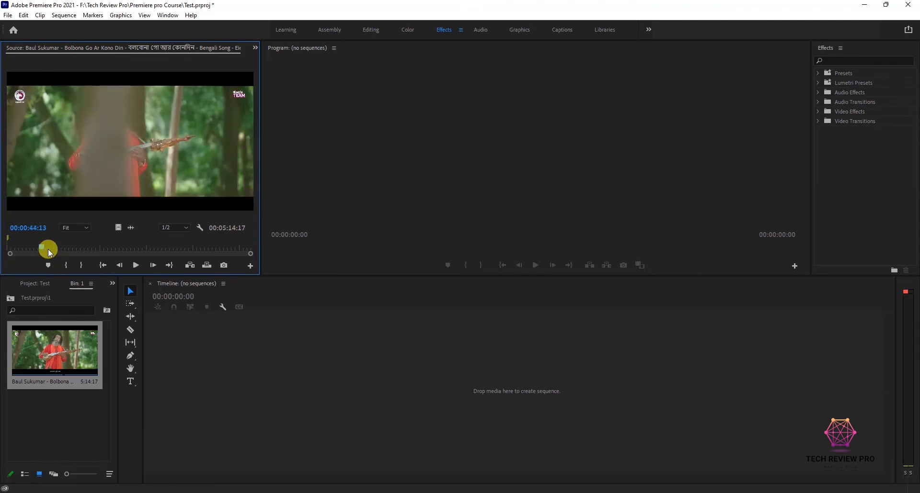
left_click_drag(41, 249, 43, 248)
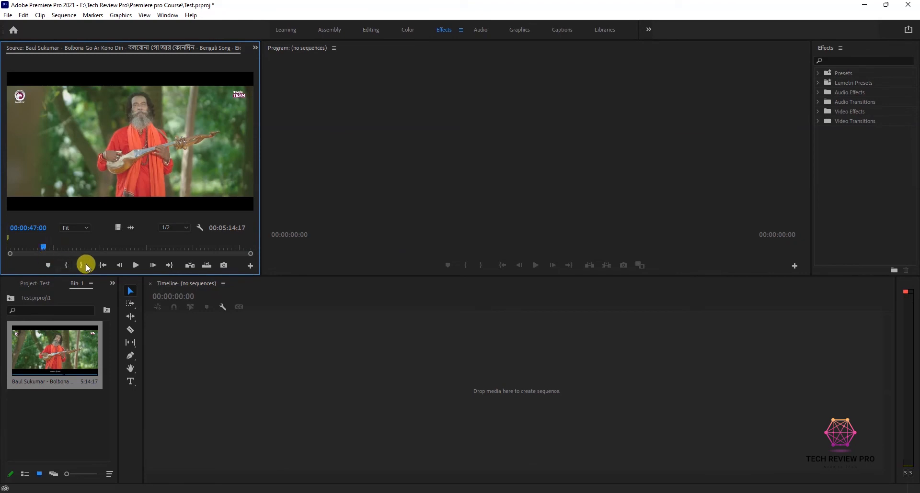
left_click(66, 268)
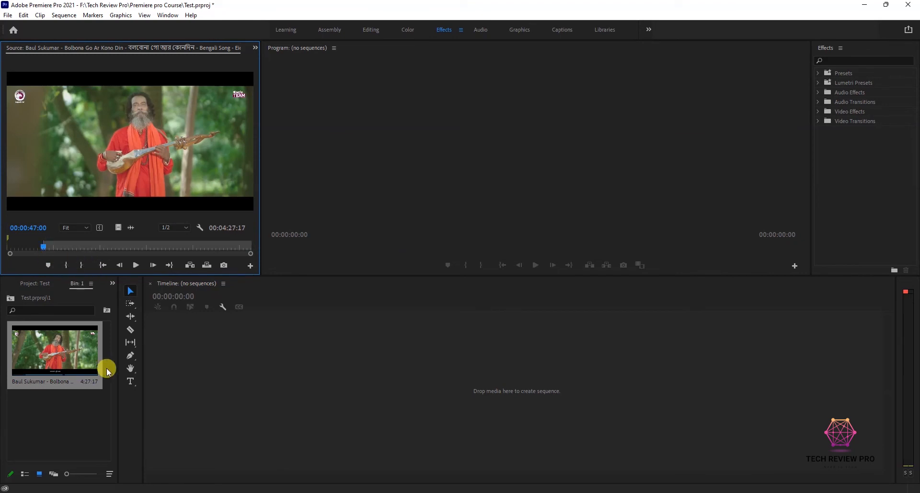
left_click(134, 265)
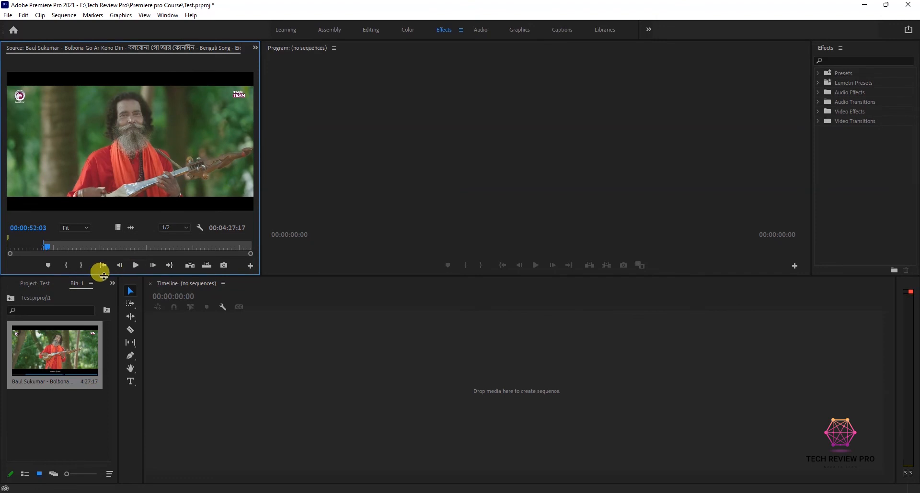
left_click(77, 266)
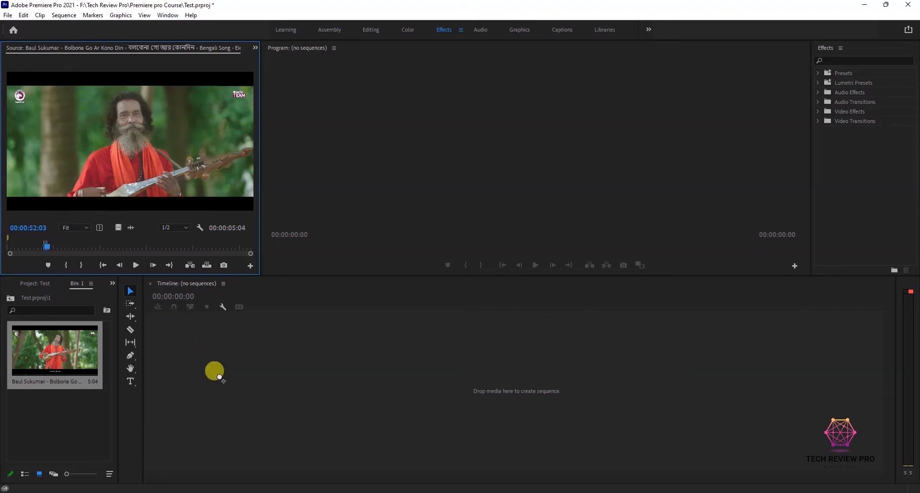
- Create a sequence by placing the marked source range in the empty timeline, with the clip enlarged for viewing
left_click_drag(231, 382, 226, 375)
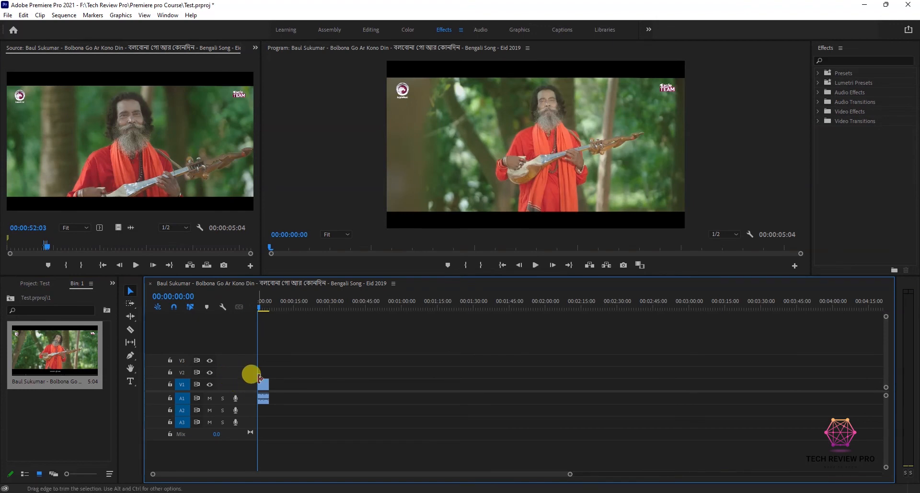
key("equal")
key("equal")
key("equal")
key("equal")
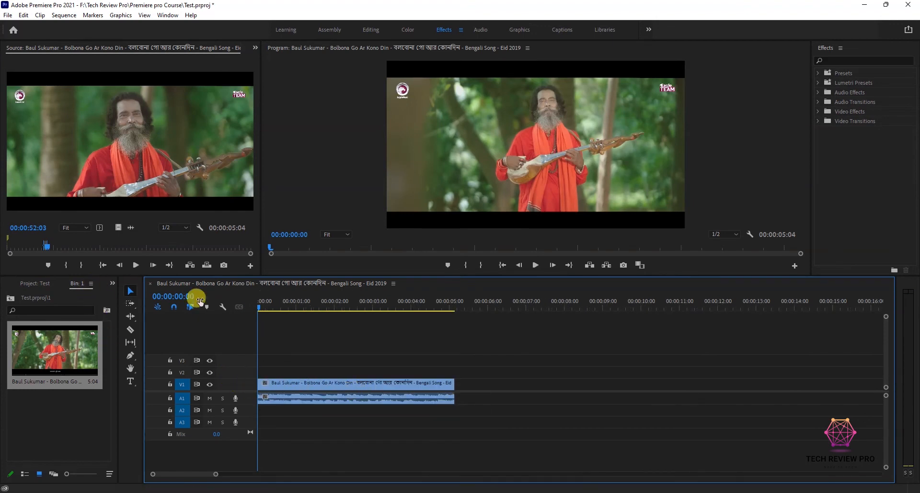
- Scrub through the new sequence to its end and back to 00:00:01:01 to review the clip
left_click_drag(261, 305, 340, 315)
left_click(56, 401)
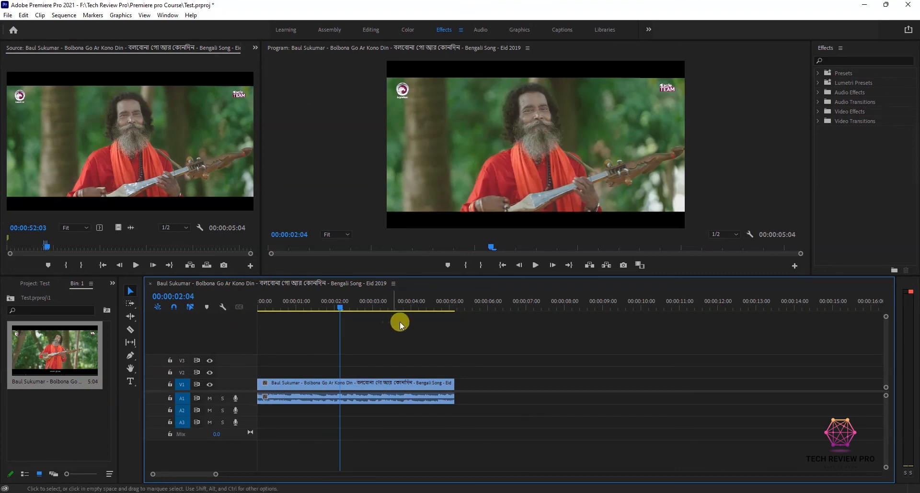
left_click(454, 307)
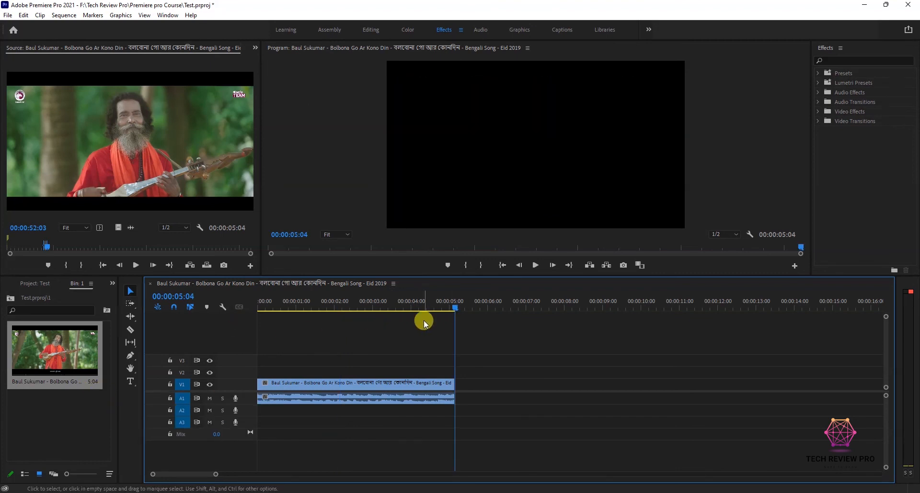
left_click_drag(377, 300, 299, 301)
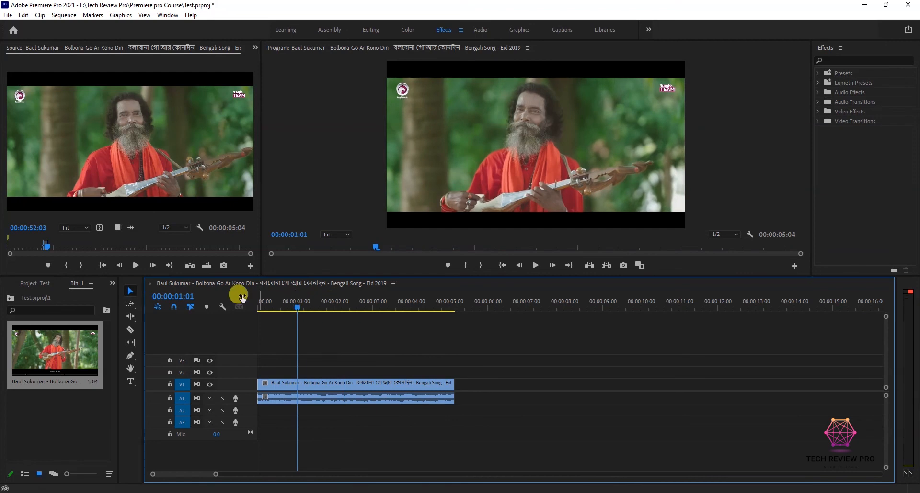
- Add the marked range as audio only on A1 shortly after the first clip, and as video only on V1 right after that audio
left_click(131, 228)
left_click_drag(131, 229, 465, 401)
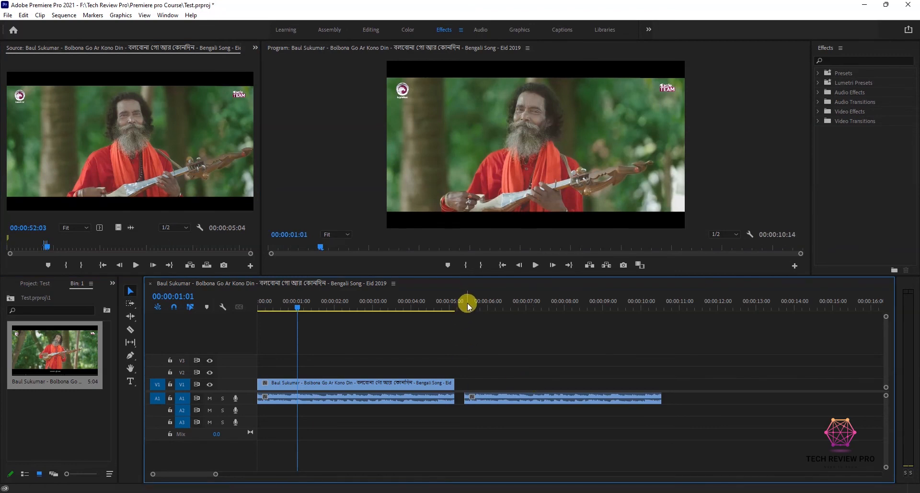
left_click_drag(469, 306, 477, 301)
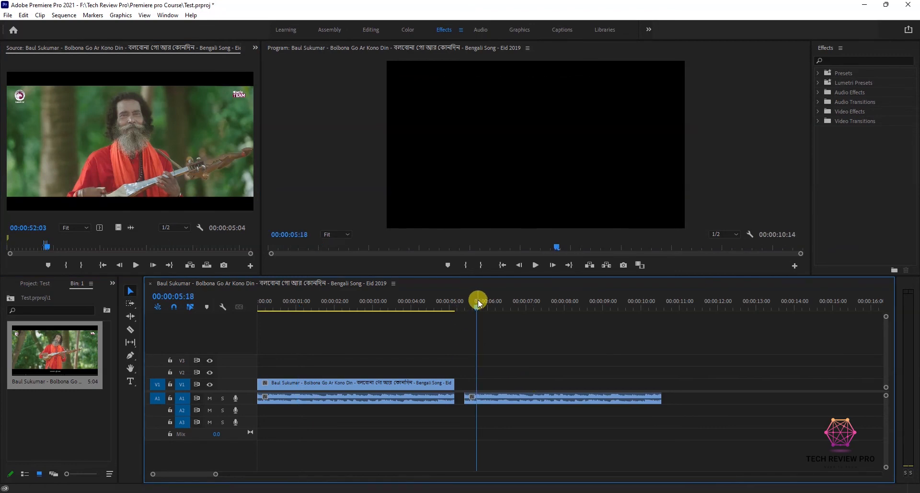
key("space")
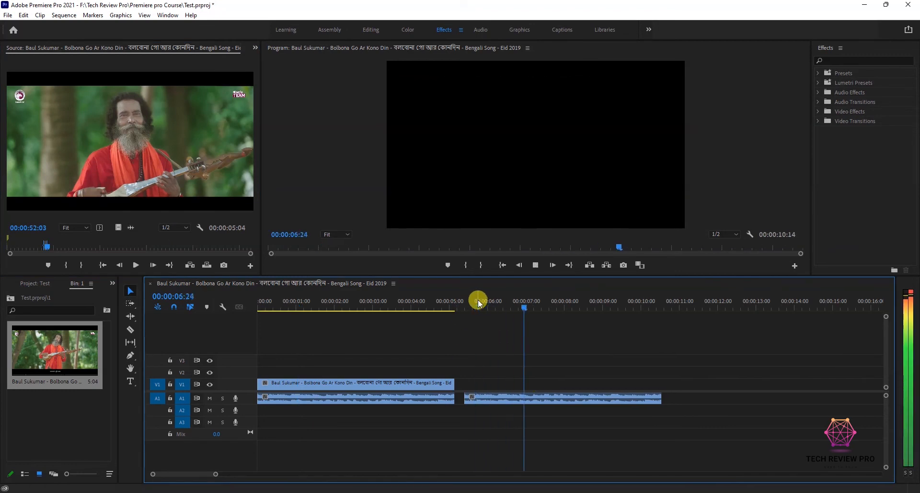
key("space")
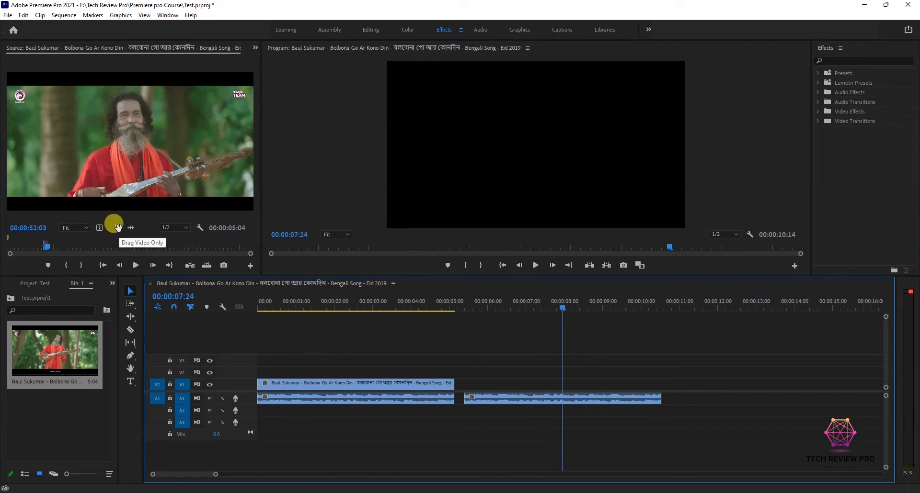
left_click_drag(115, 225, 665, 383)
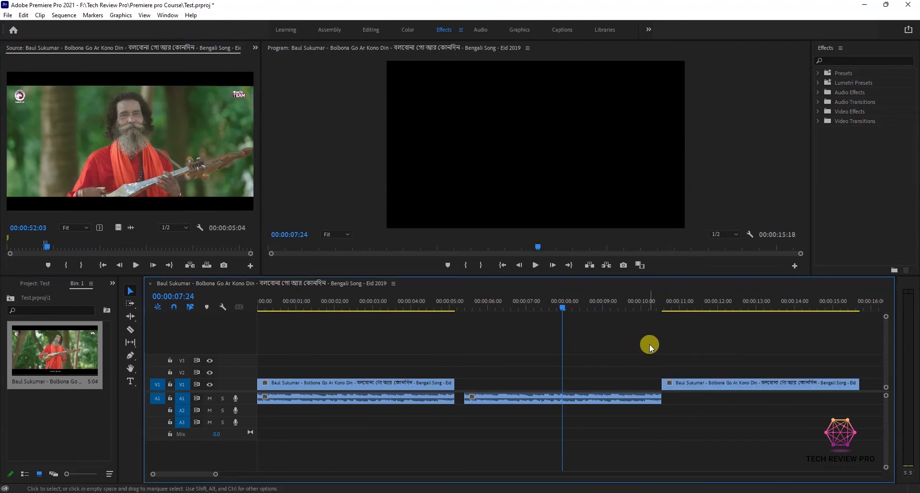
- Play the video-only clip on V1 from its beginning at 00:00:10:15 to check its picture and sound
left_click(664, 306)
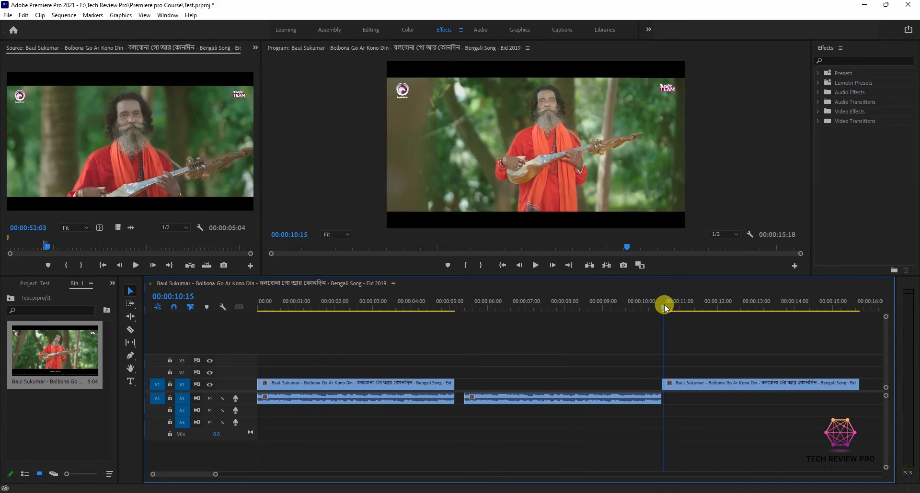
key("space")
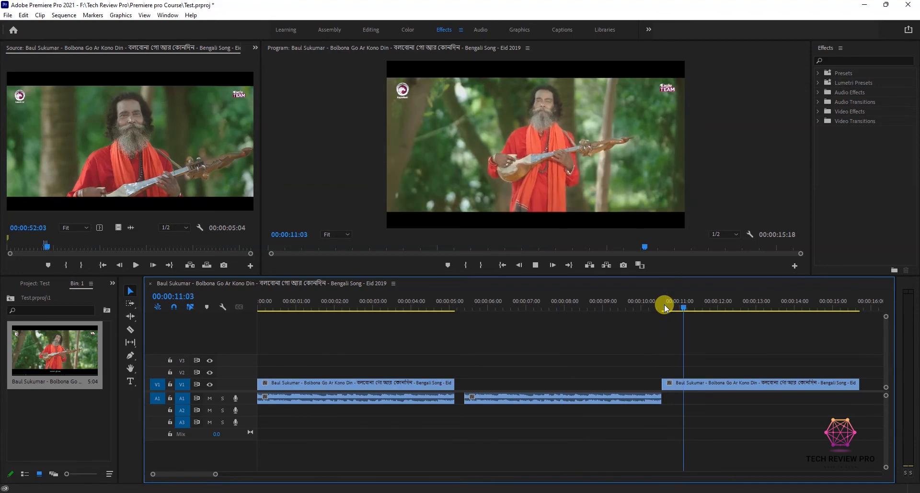
key("space")
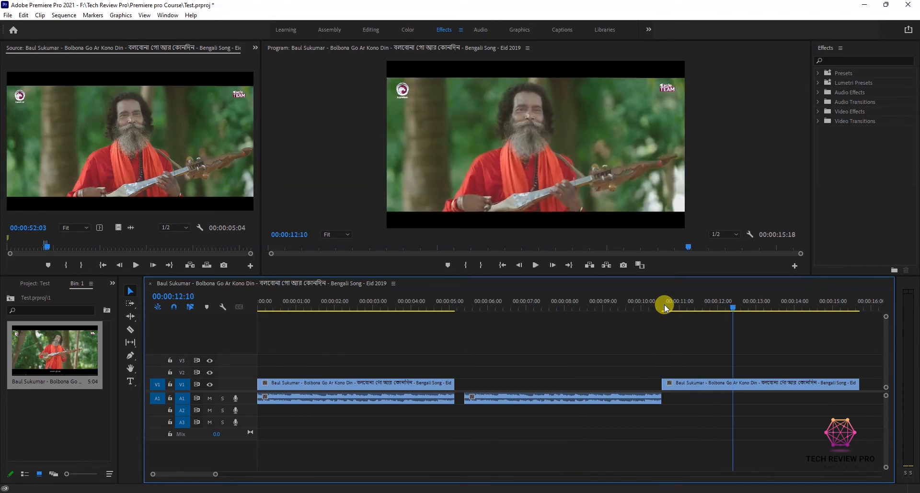
key("space")
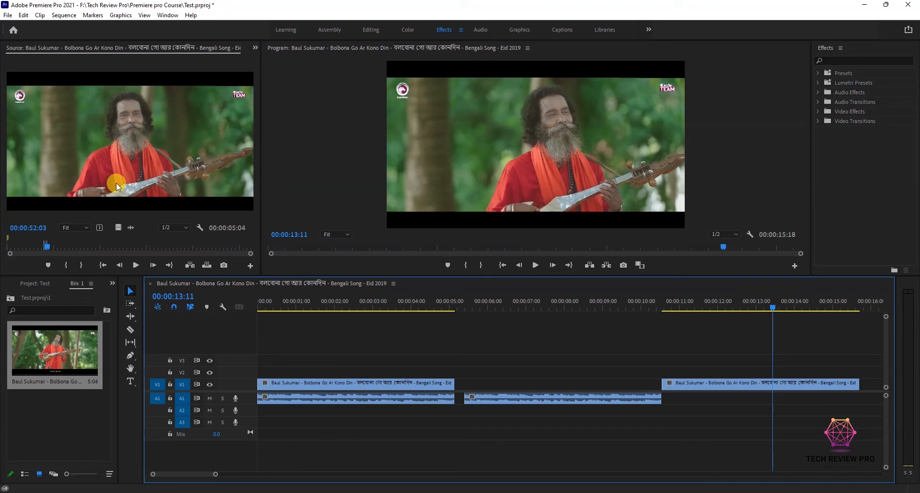
- Examine the format and save-path options for exporting the current source frame as a still image, and close them without exporting
left_click(227, 267)
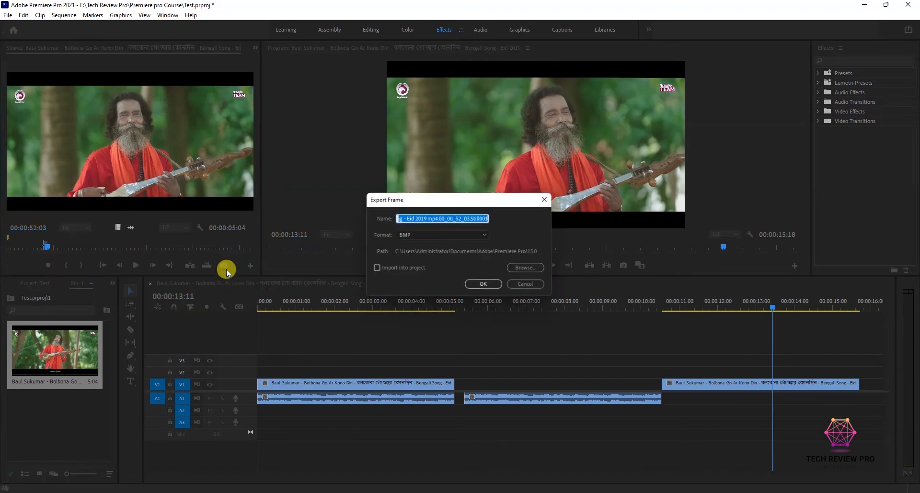
left_click(432, 236)
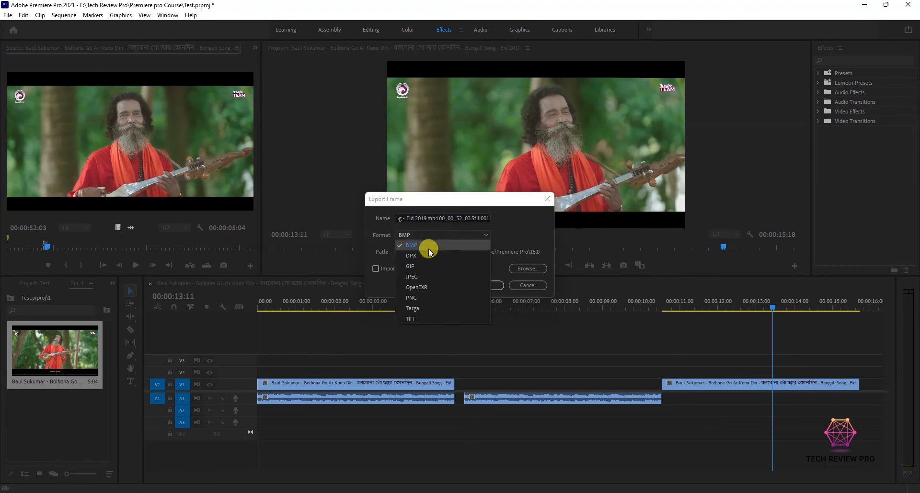
left_click(527, 255)
left_click(485, 285)
left_click(527, 268)
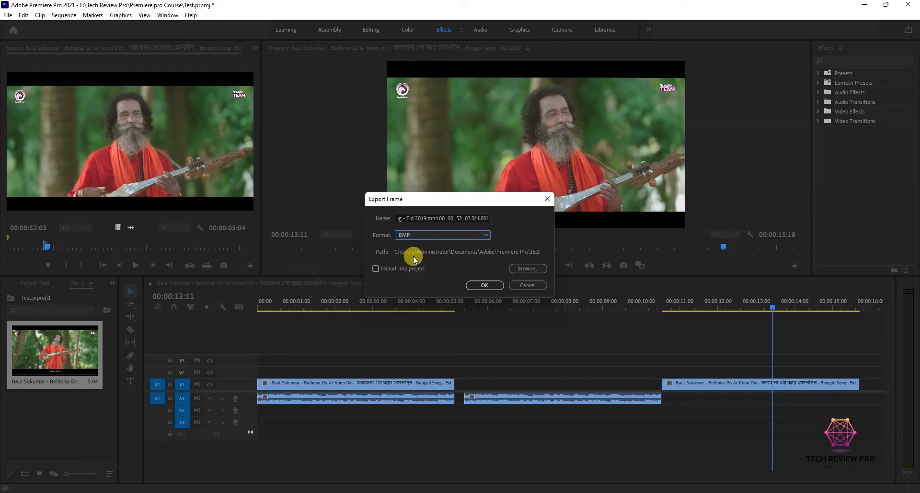
left_click(517, 286)
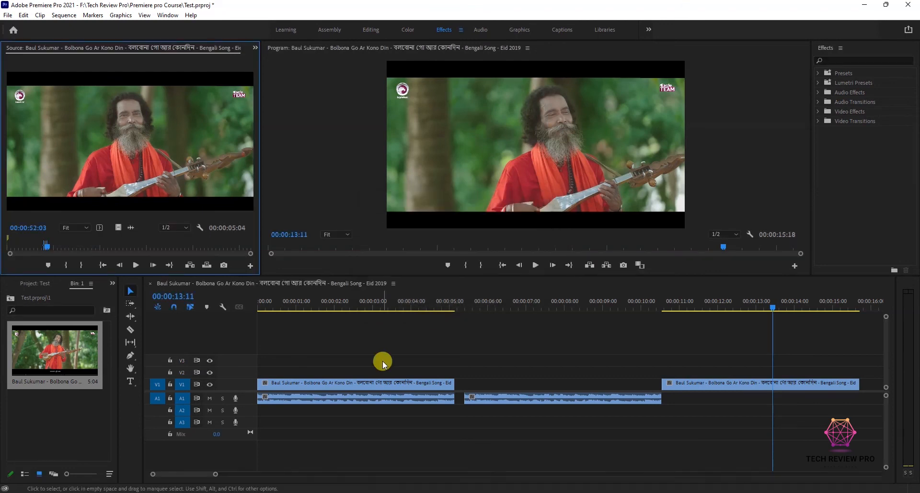